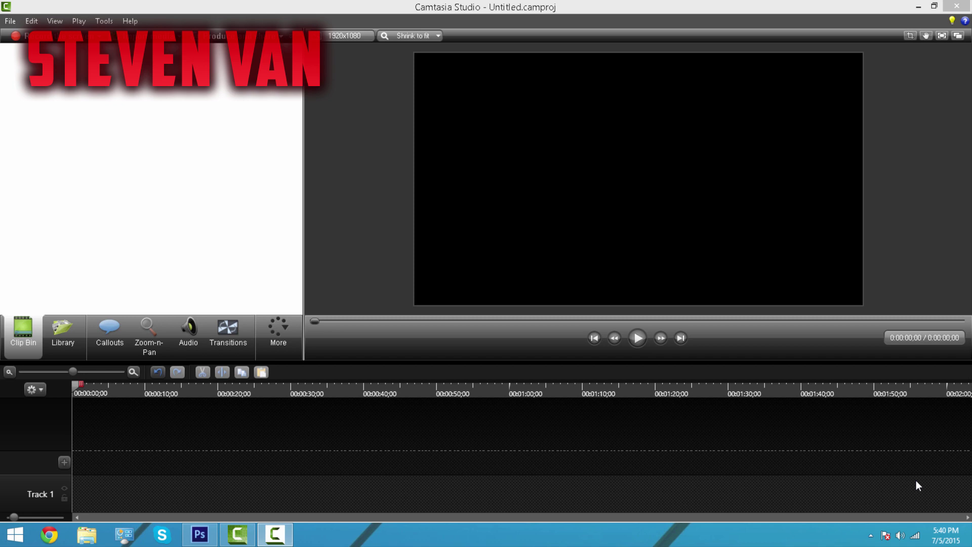
Step: Import 13drake-span-articleLarge.jpg and place it at 0:00 on Track 1
key(ctrl+i)
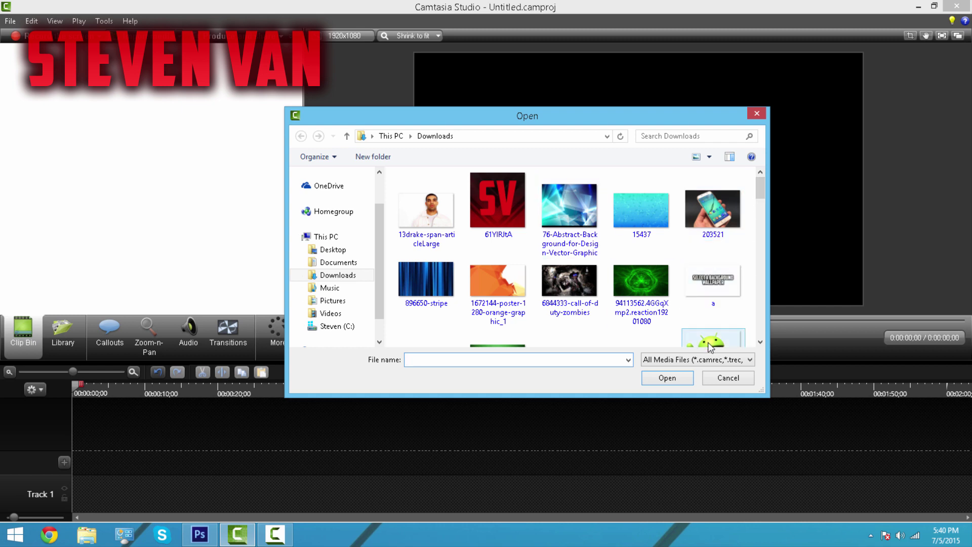
double_click(439, 212)
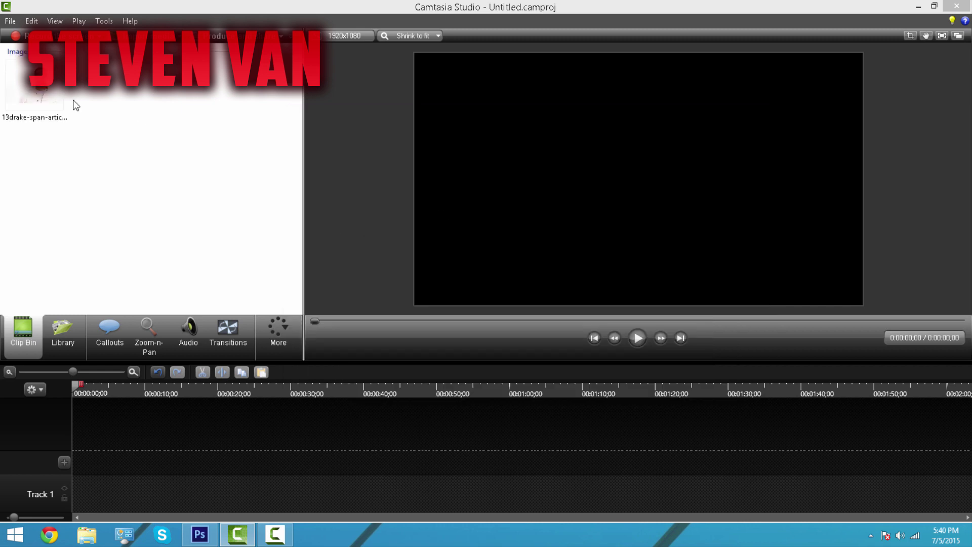
drag(43, 92, 113, 475)
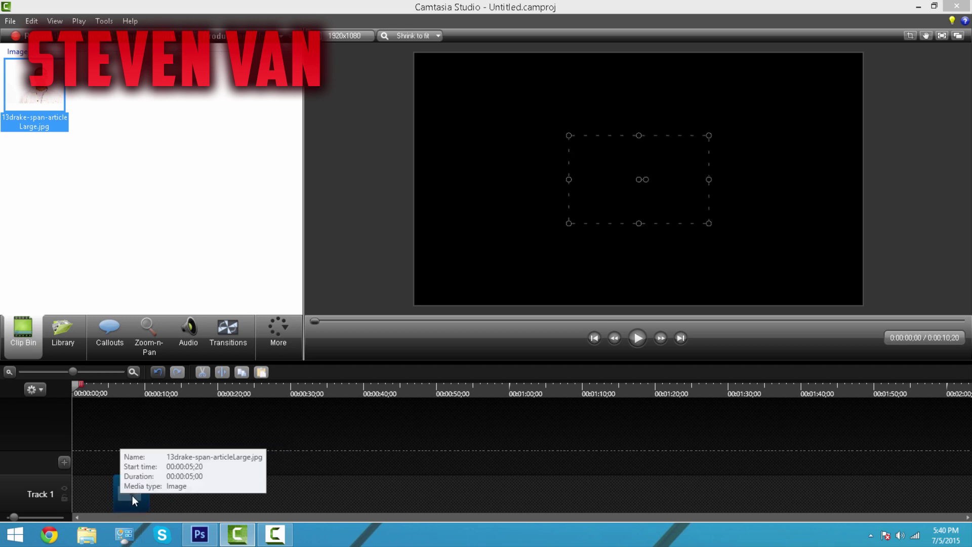
click(114, 494)
drag(130, 479, 94, 479)
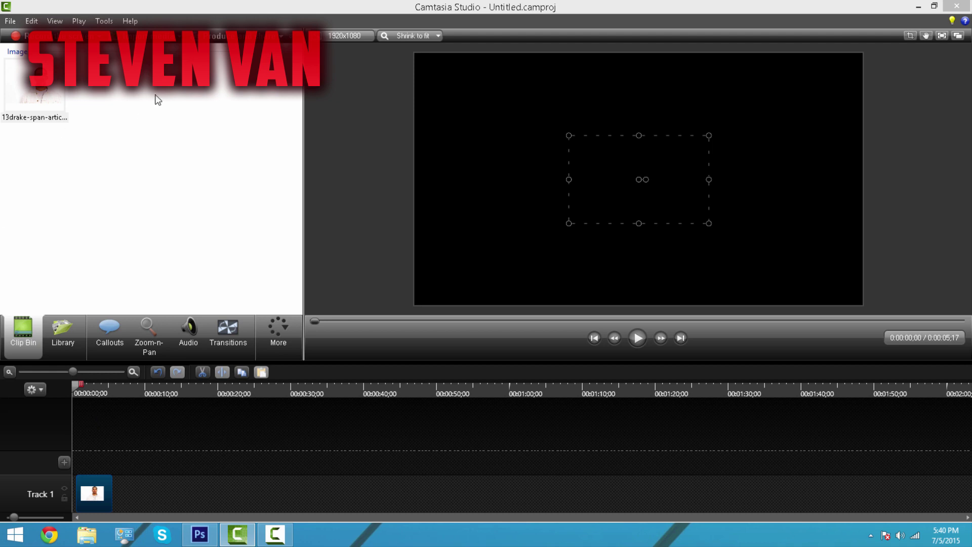
Step: In the Production Wizard, choose Share to YouTube (1920 x 1080 MP4) as the production format
click(221, 37)
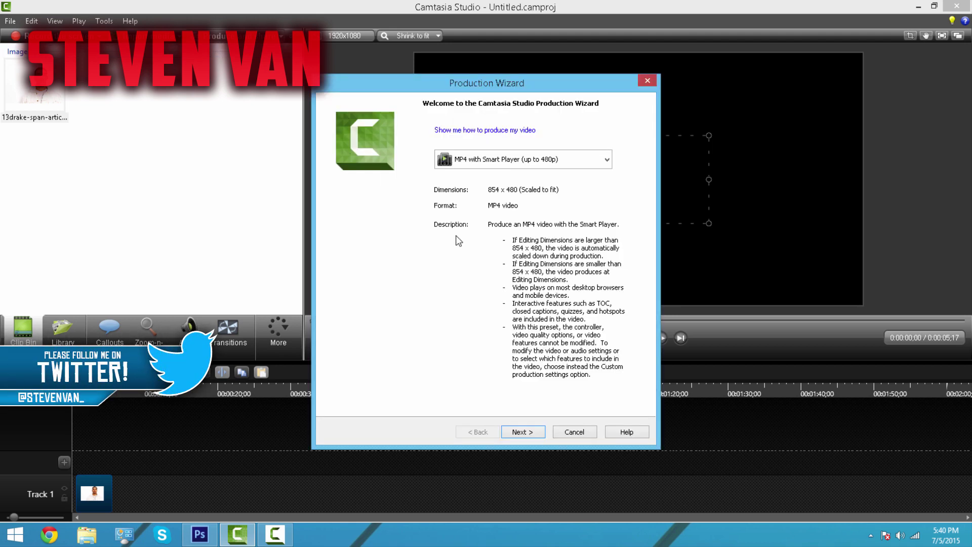
click(506, 159)
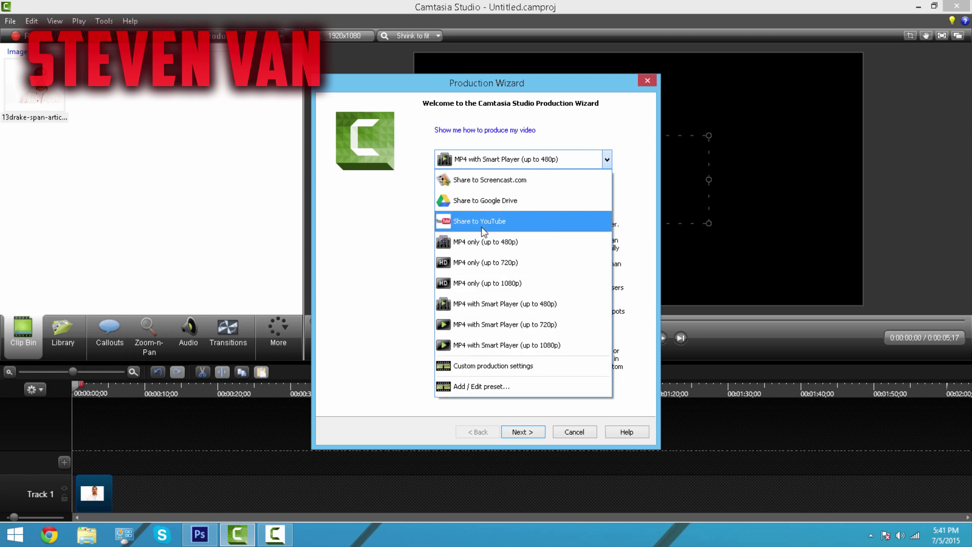
click(513, 222)
click(516, 167)
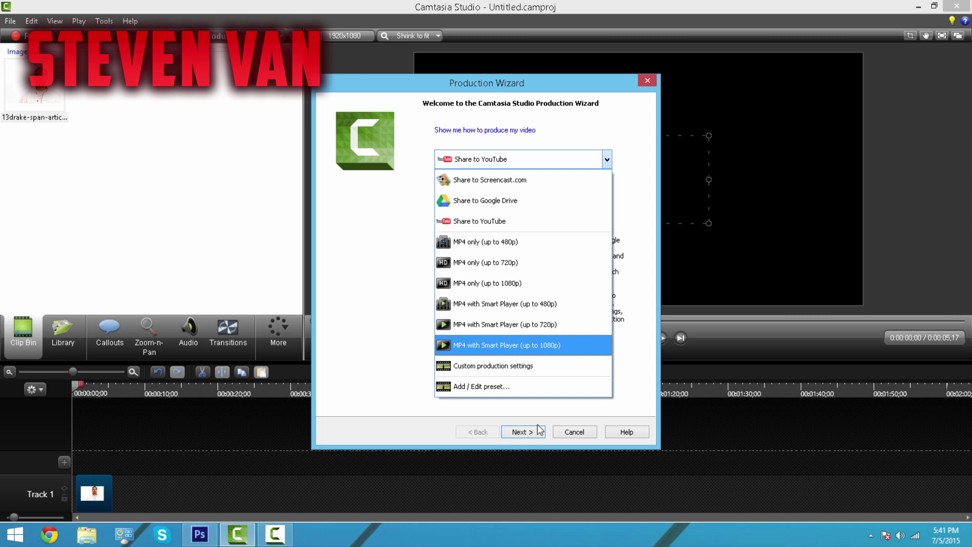
click(527, 141)
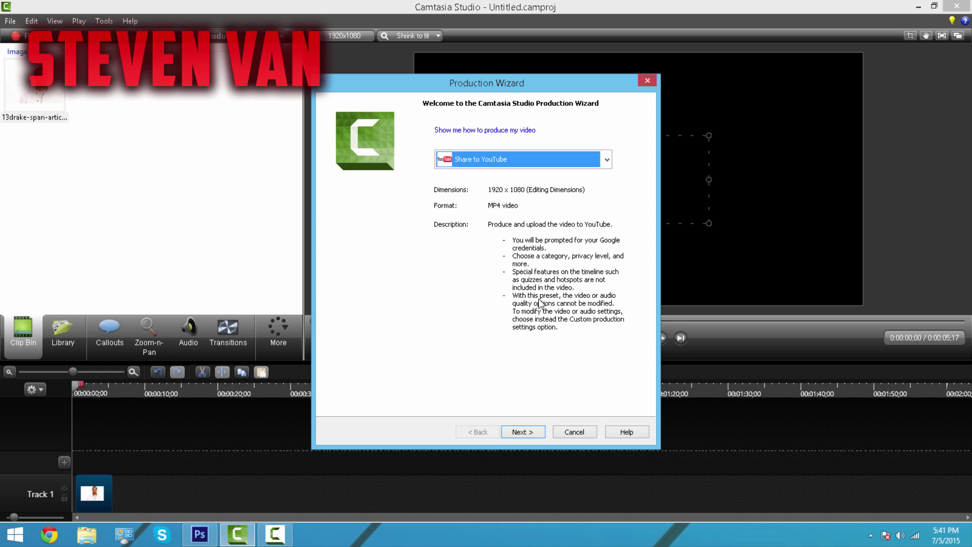
click(509, 154)
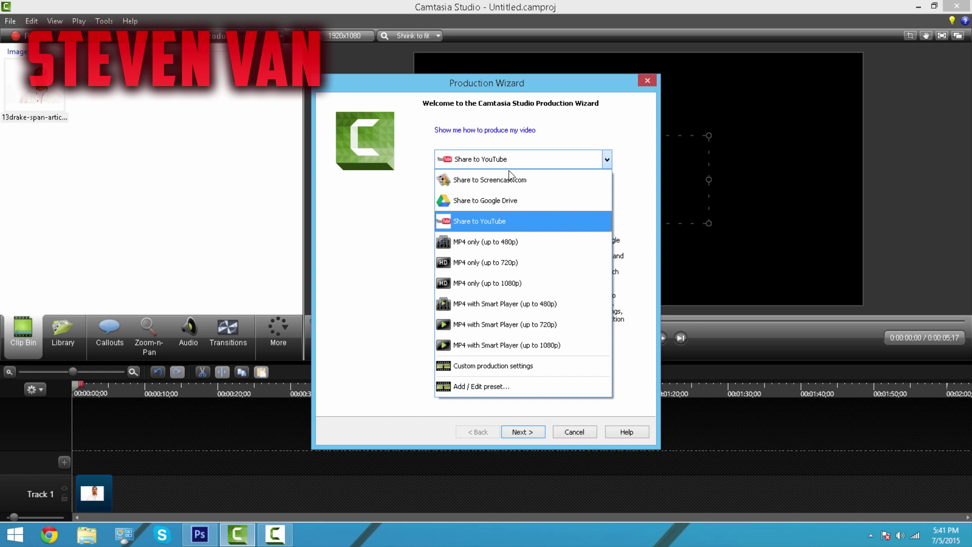
Step: Create a new production preset named '1920 x 1080 HD' with MP4 - Smart Player format
click(546, 388)
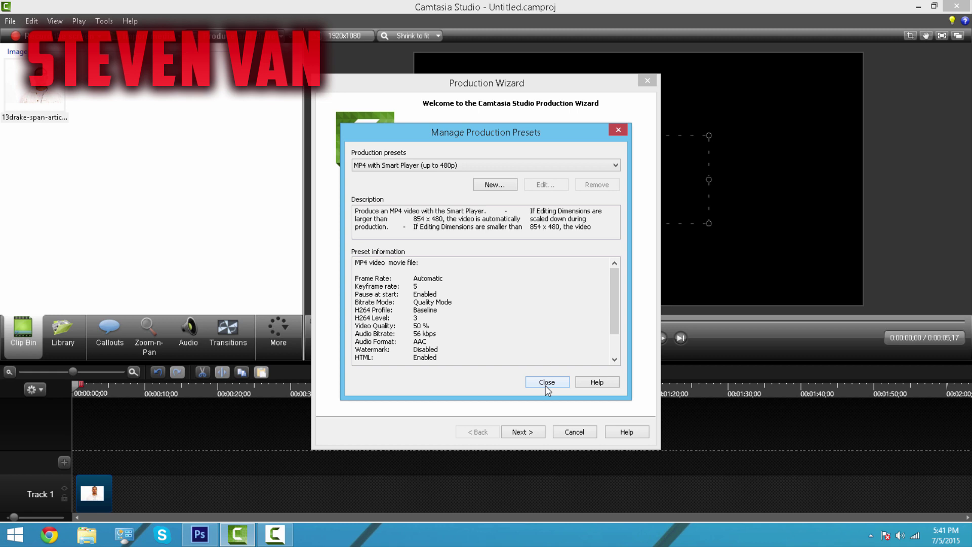
click(493, 189)
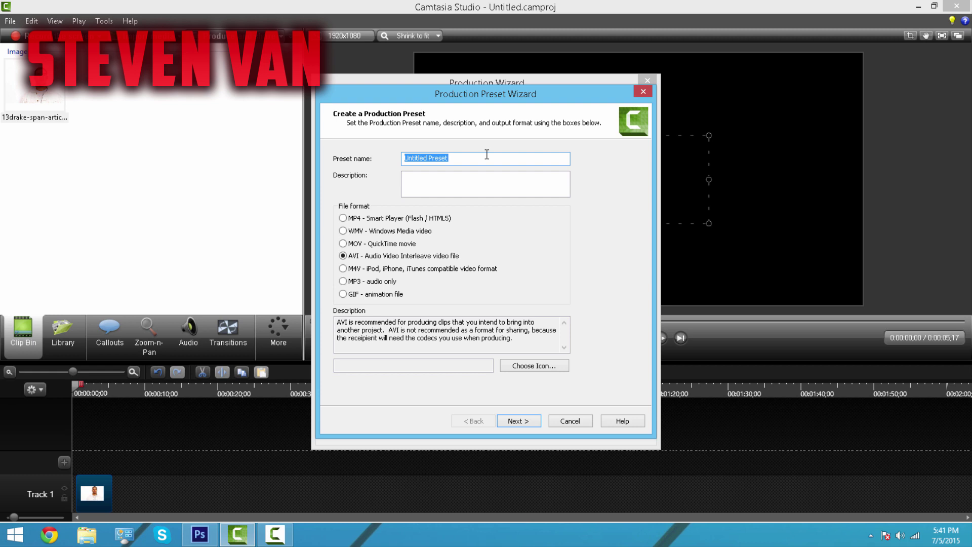
text(1920 x 1080 HD)
click(347, 220)
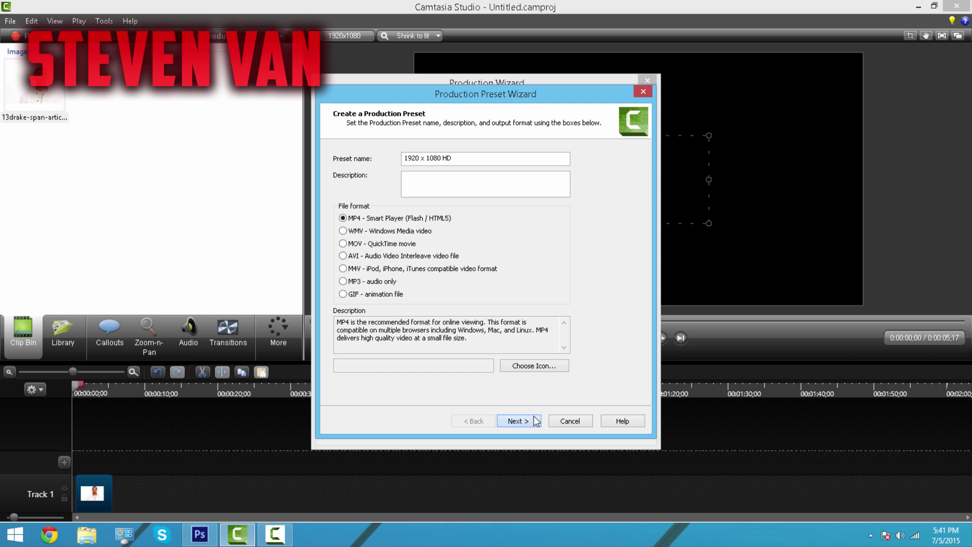
Step: Turn off Produce with controller for the new preset and check its Size settings
click(518, 421)
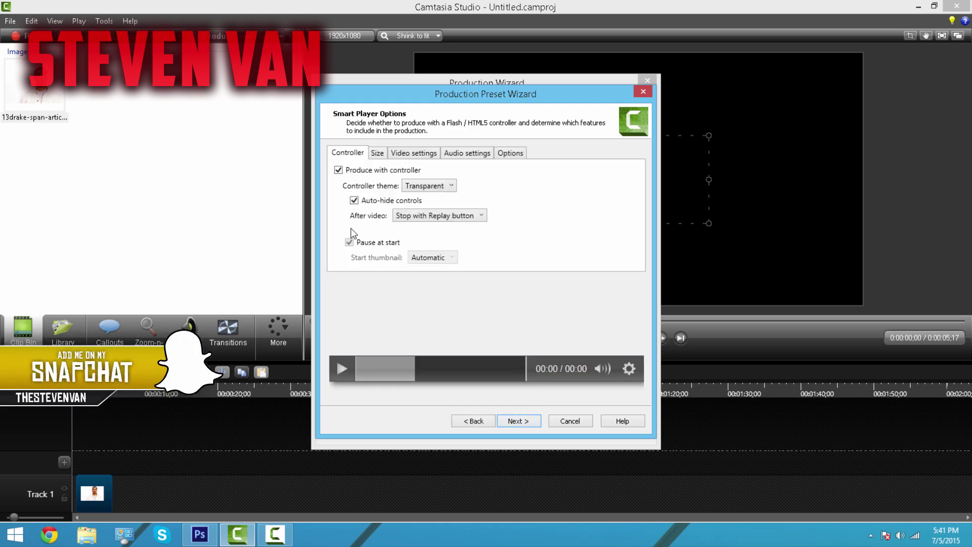
click(338, 169)
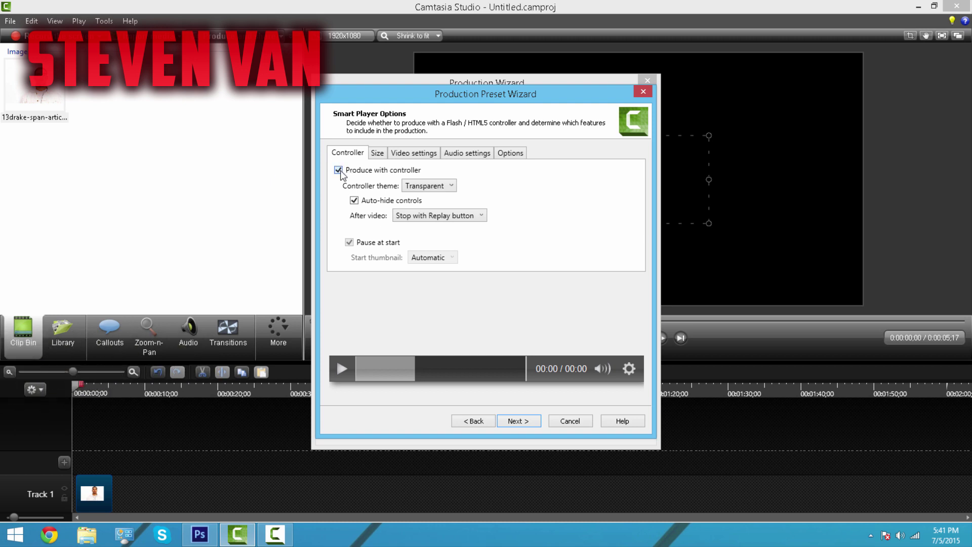
click(378, 153)
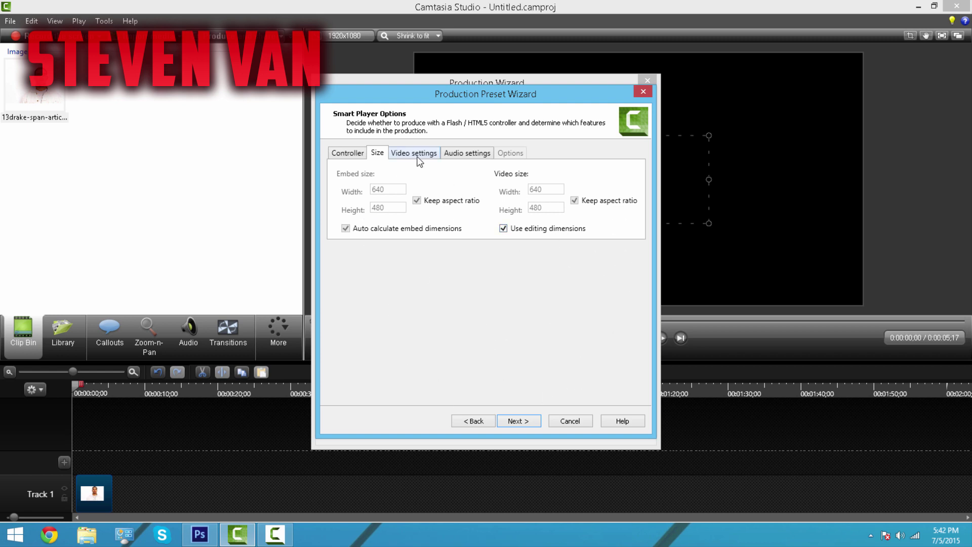
Step: Switch the preset's video encoding mode to Bitrate and raise the bitrate to 20000
click(401, 153)
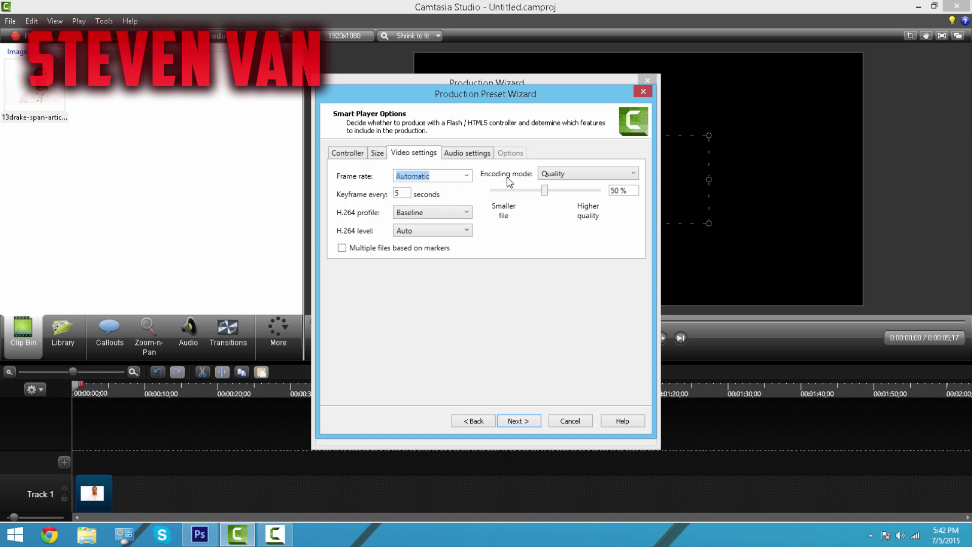
click(555, 173)
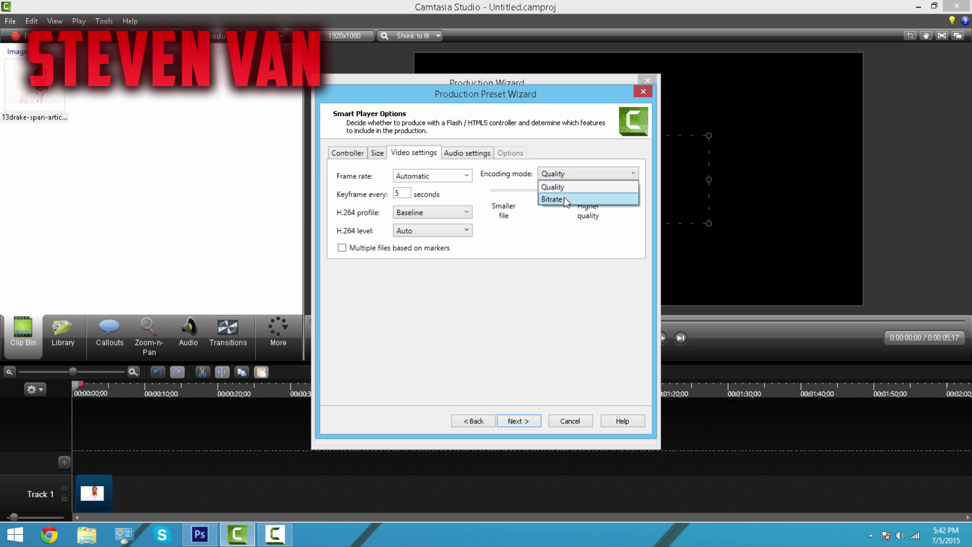
click(564, 197)
click(567, 178)
click(567, 187)
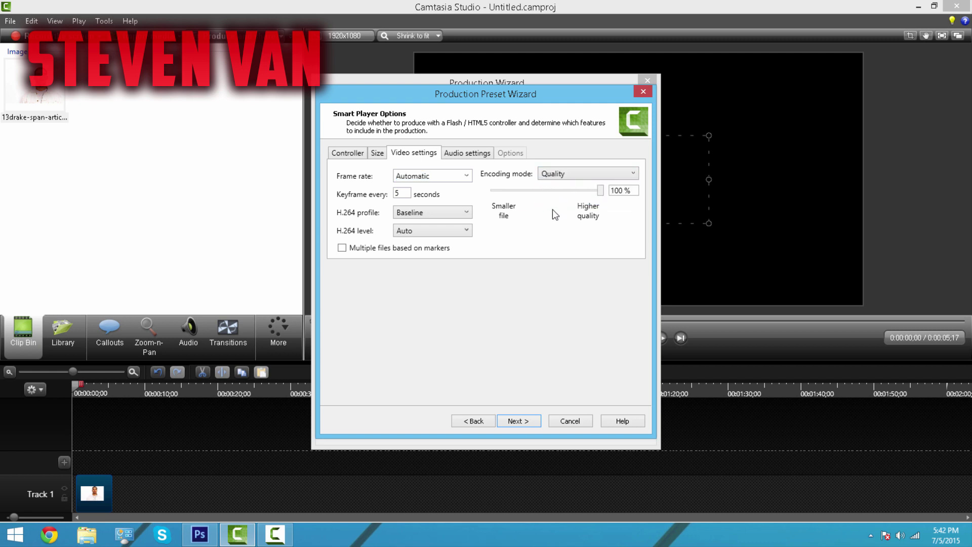
click(618, 177)
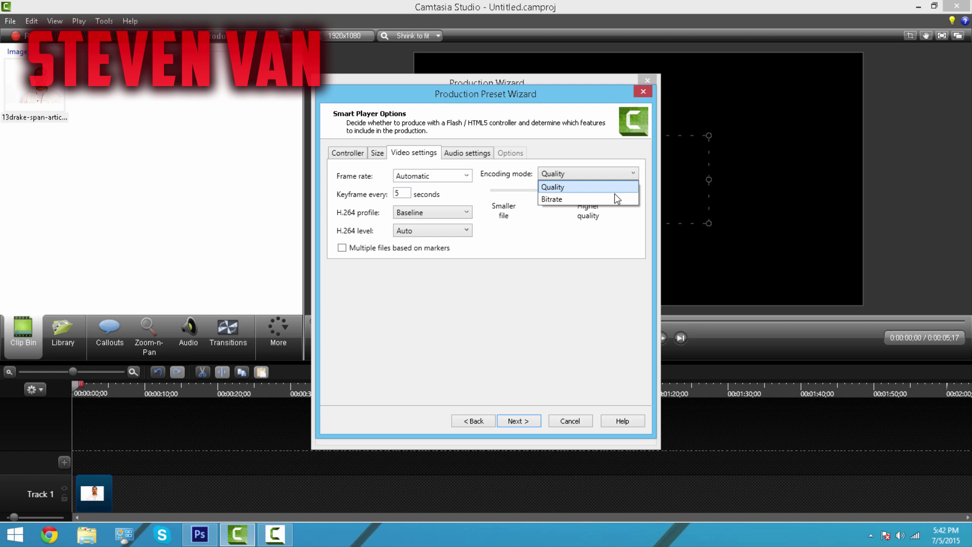
click(617, 197)
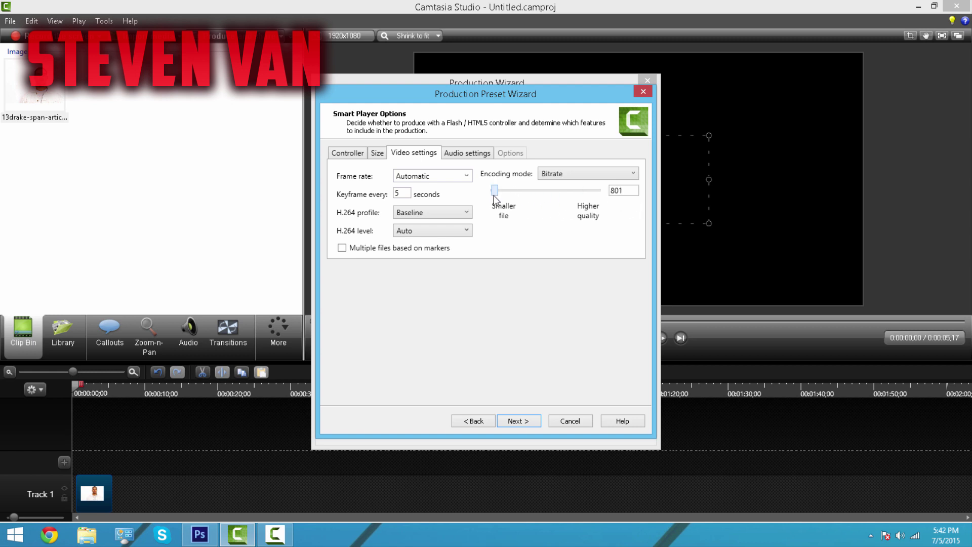
drag(495, 192, 659, 217)
Step: Set the preset's audio bit rate to 1024 kbps
click(467, 153)
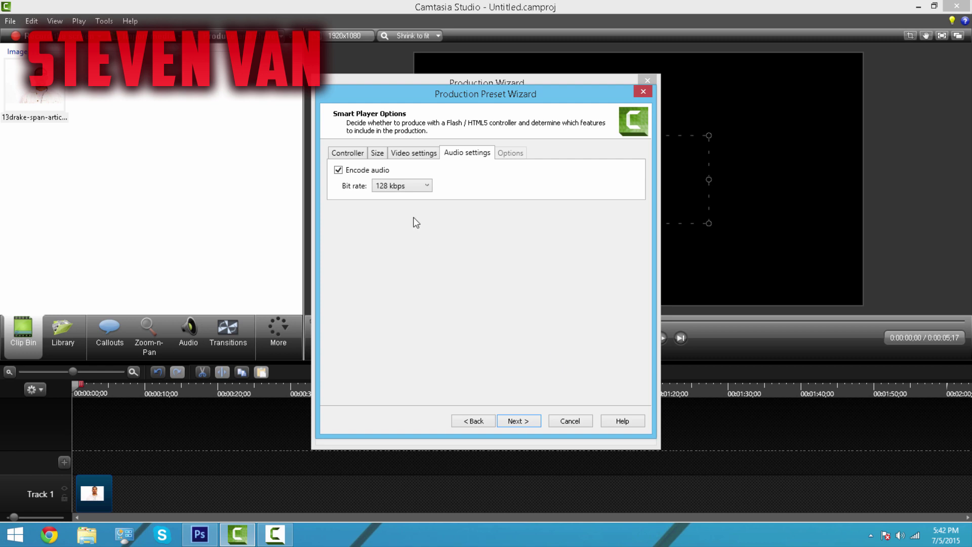
click(408, 187)
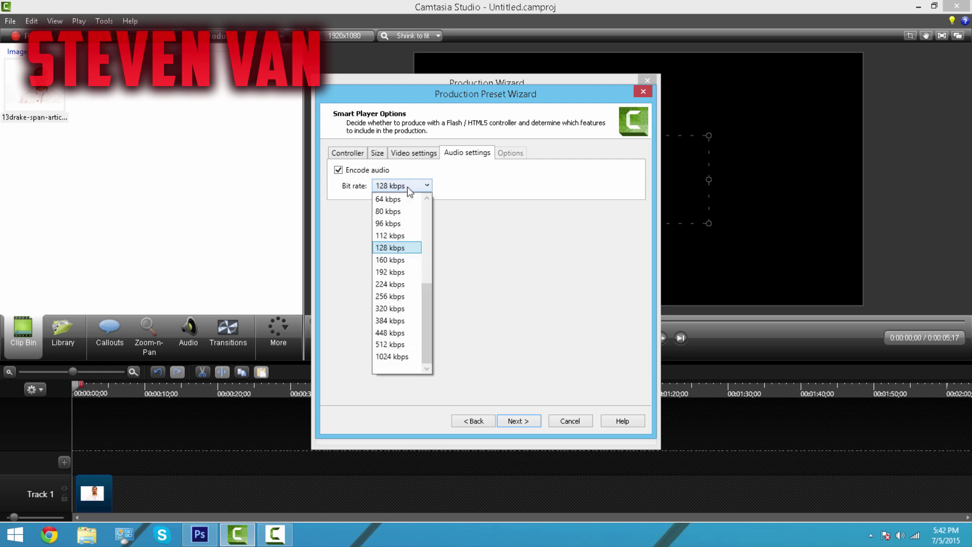
click(413, 357)
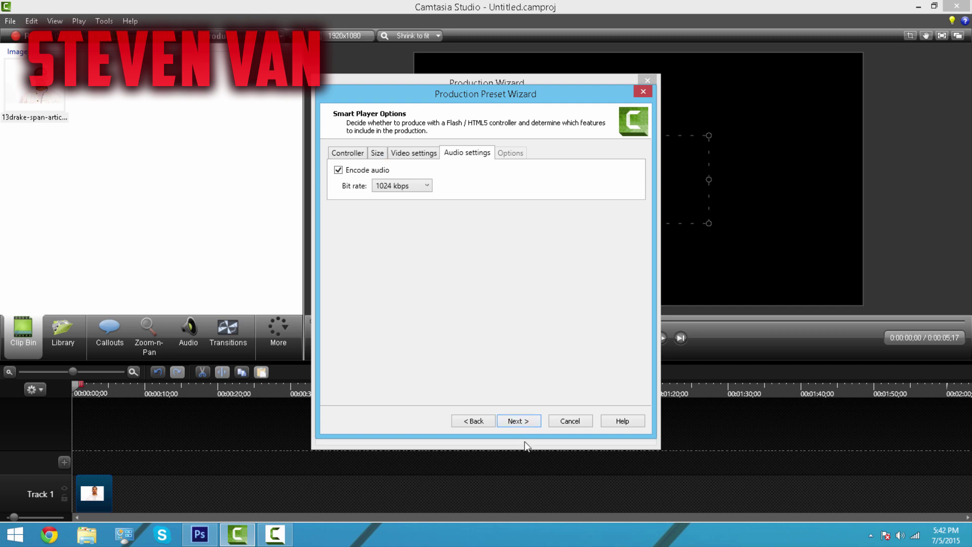
Step: Finish the 1920 x 1080 HD preset and close the Production Wizard without producing
click(525, 424)
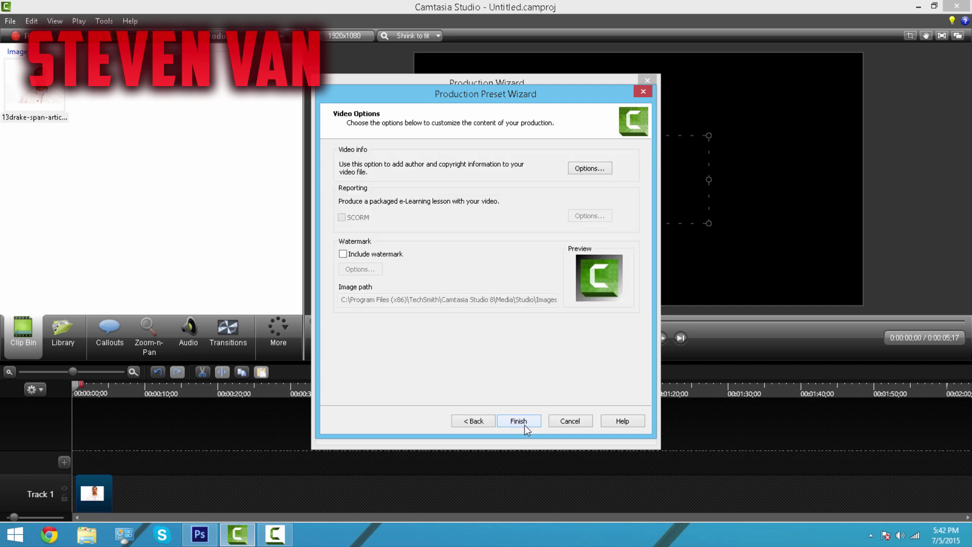
click(524, 425)
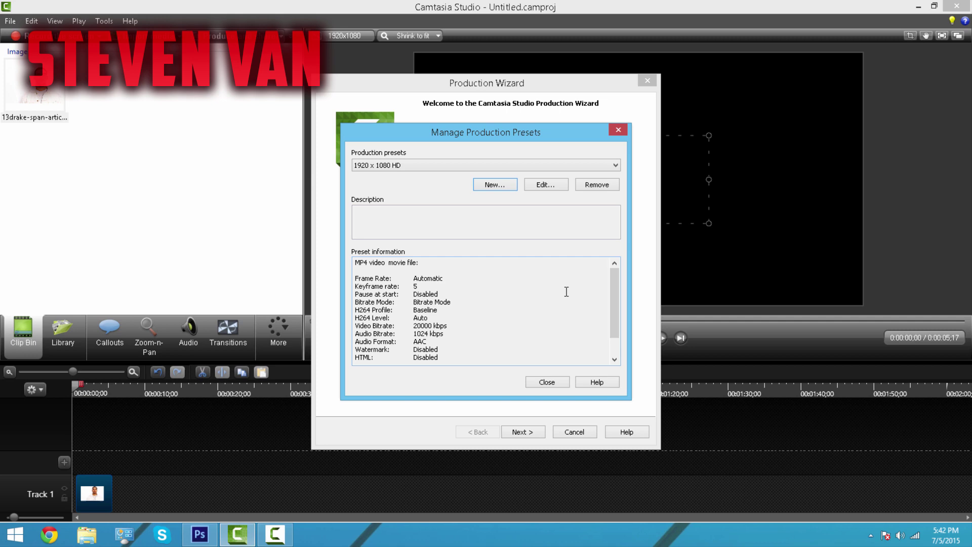
click(557, 384)
click(574, 431)
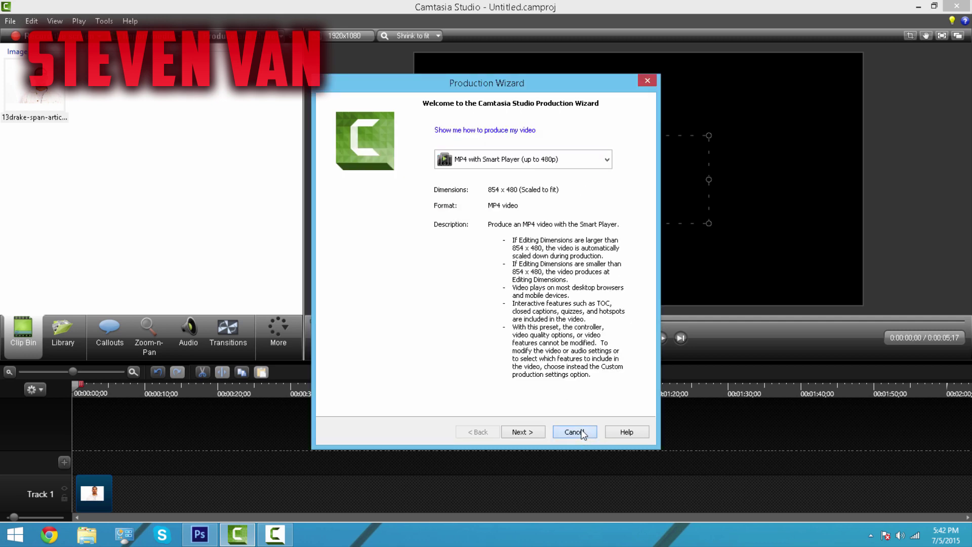
Step: Delete the image clip from Track 1 and import Red Intro.mp4 from Desktop > YouTube > Intro & Outro
drag(88, 477, 85, 475)
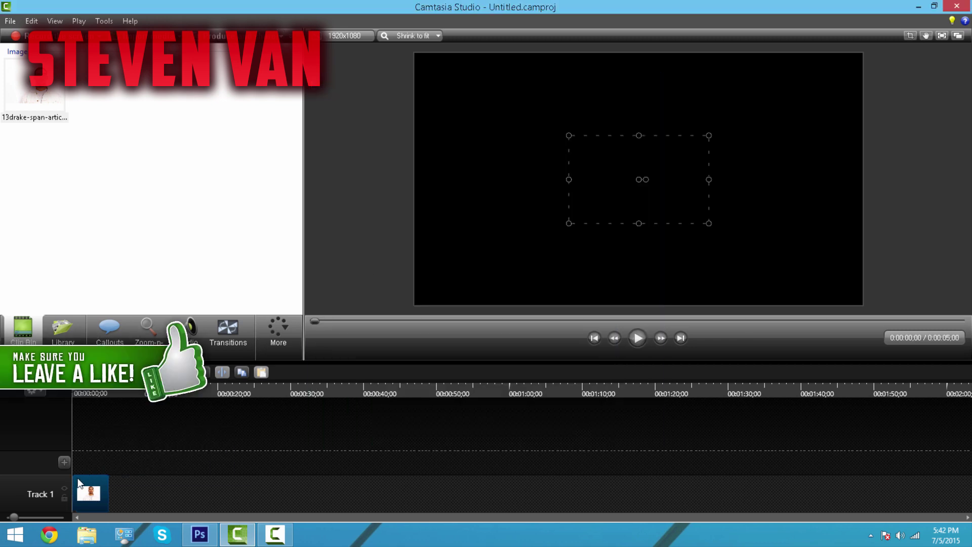
key(Delete)
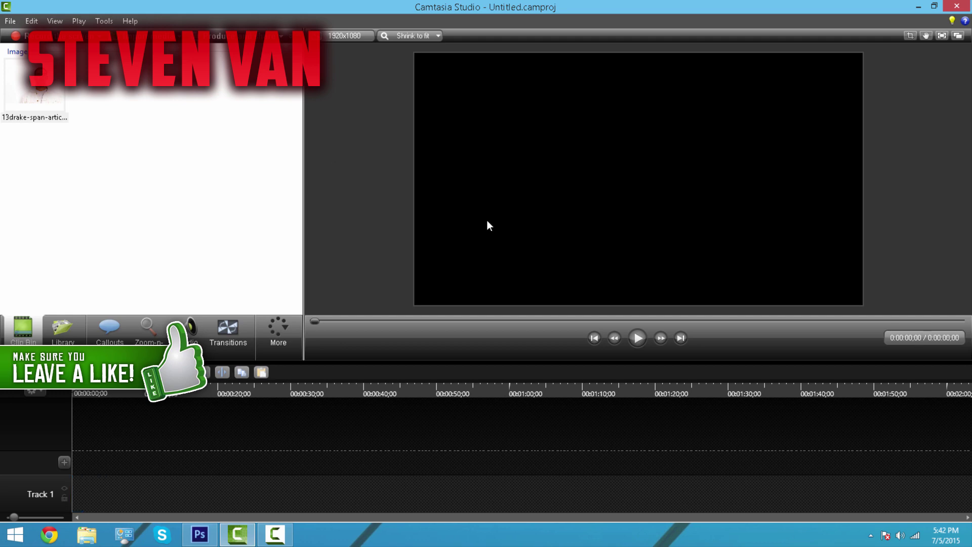
key(ctrl+i)
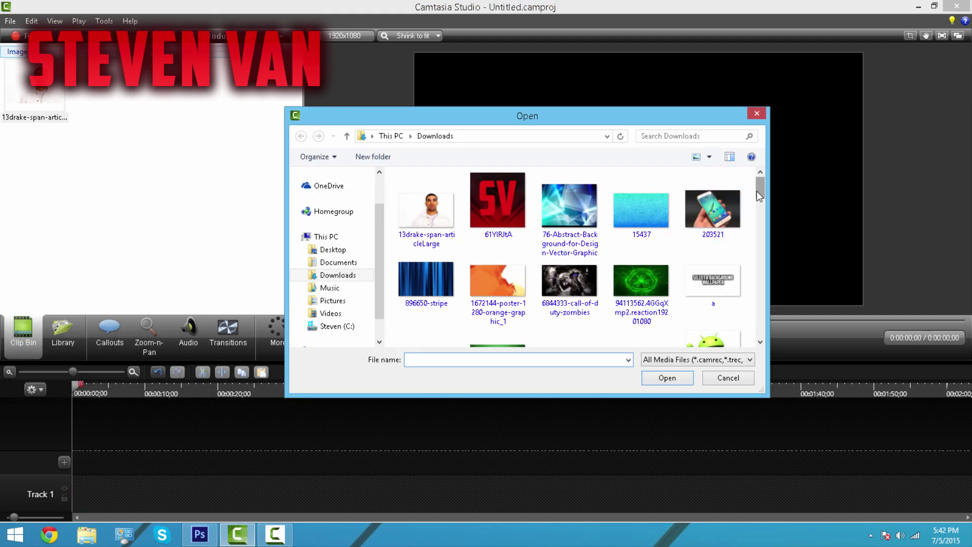
scroll(756, 220, down, 10)
drag(752, 253, 390, 258)
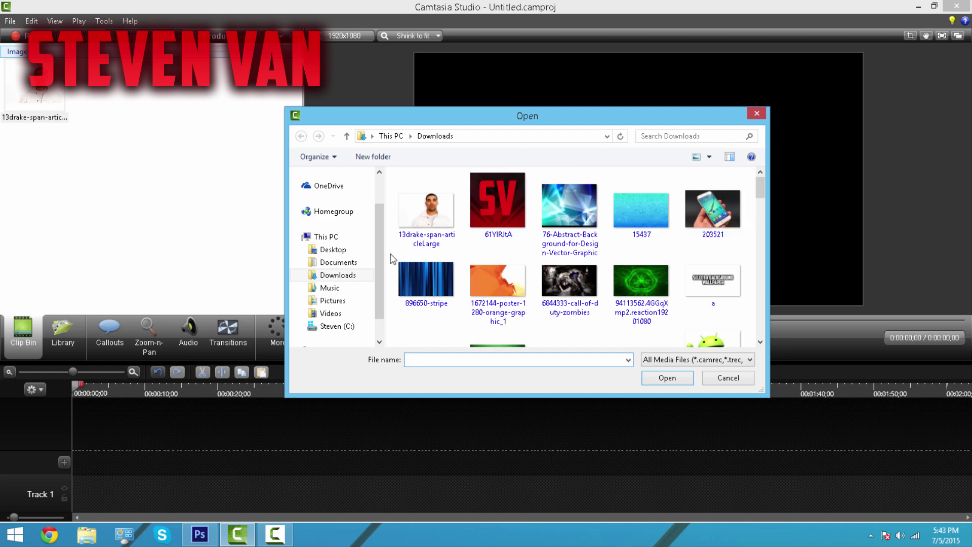
click(324, 250)
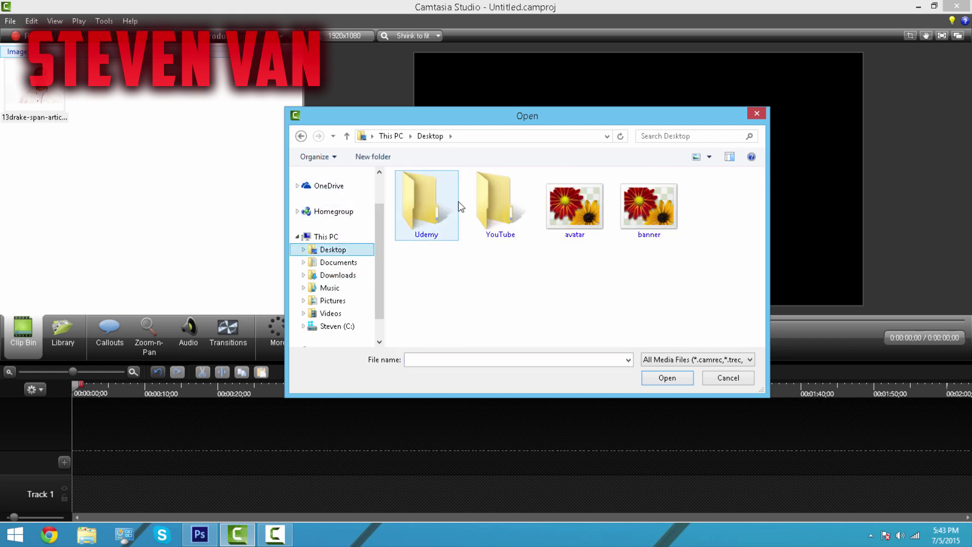
double_click(474, 202)
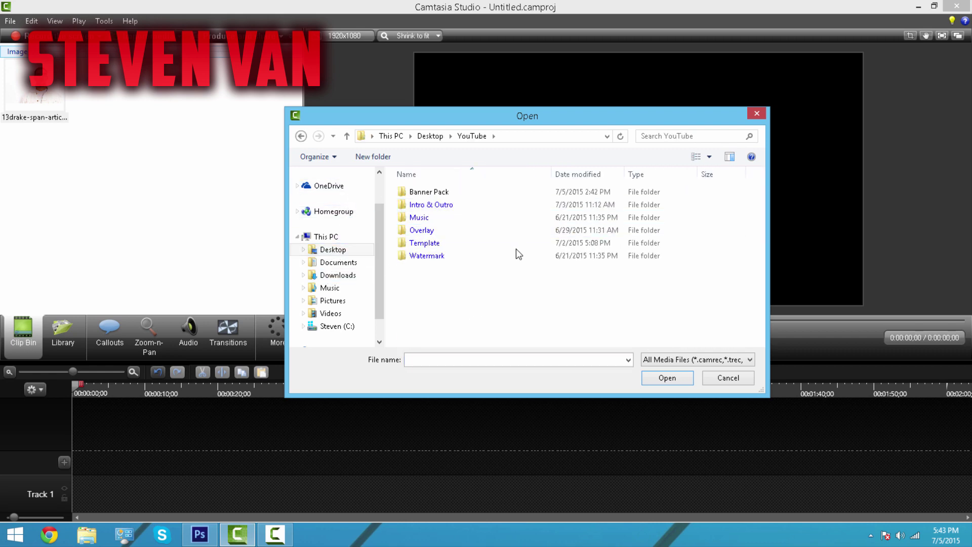
double_click(503, 205)
double_click(458, 224)
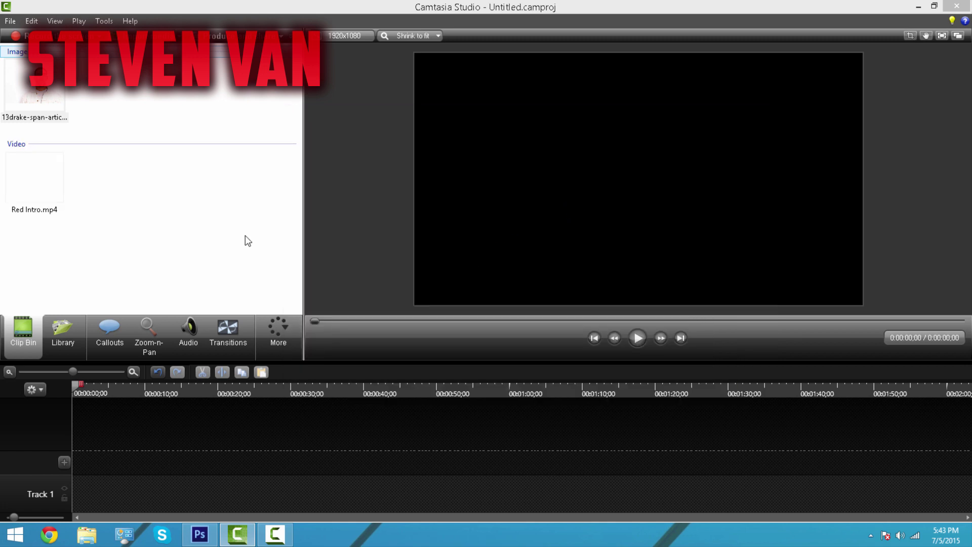
Step: Place Red Intro.mp4 at the start of Track 1 and drag its corners to fill the 1920x1080 canvas
drag(53, 198, 84, 490)
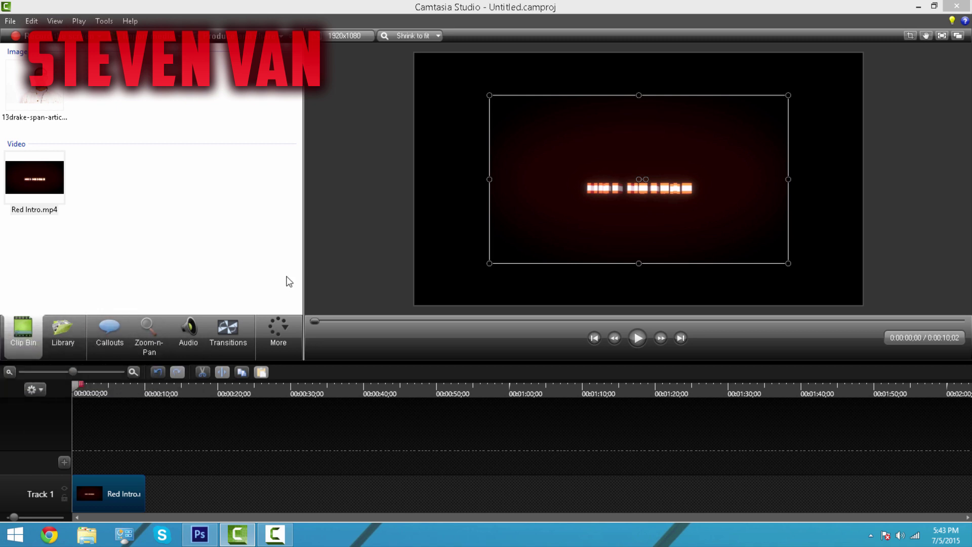
drag(490, 96, 412, 51)
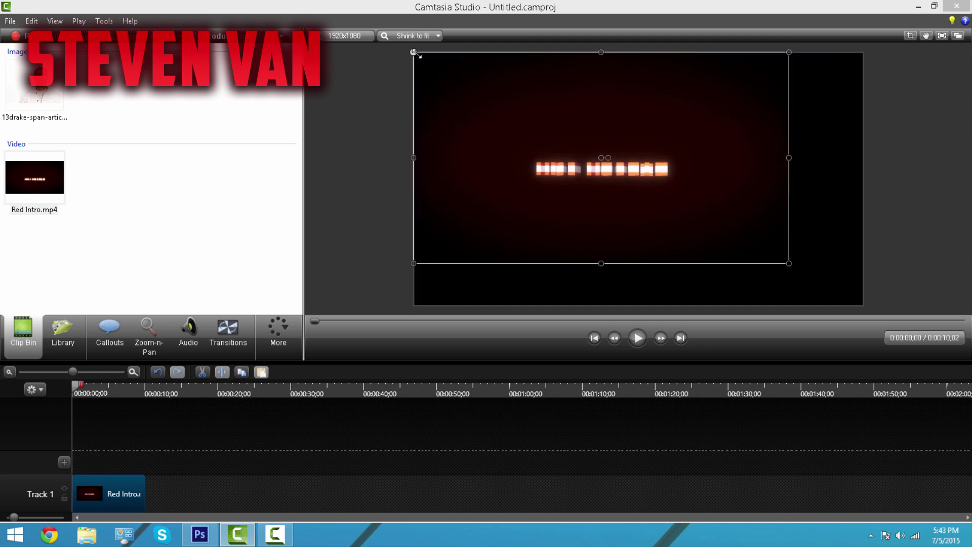
drag(788, 264, 848, 303)
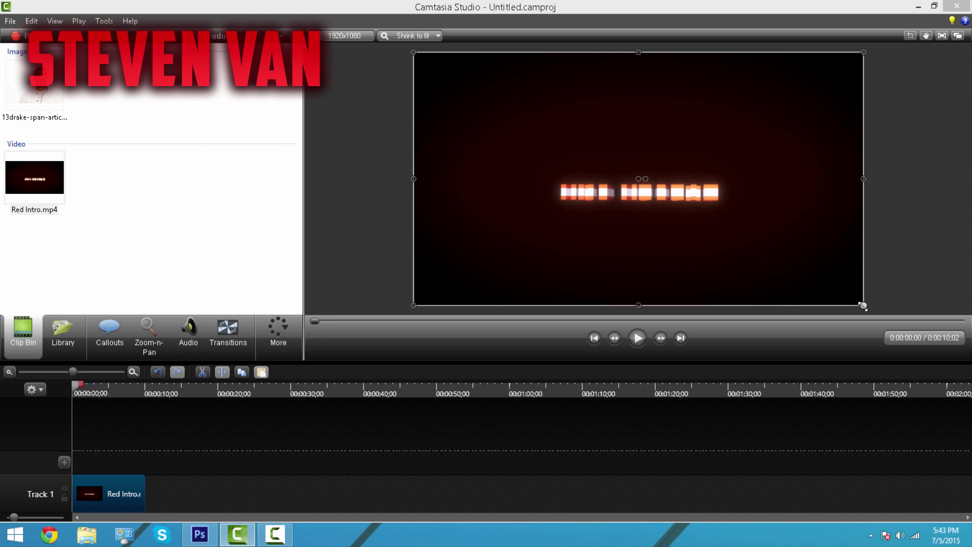